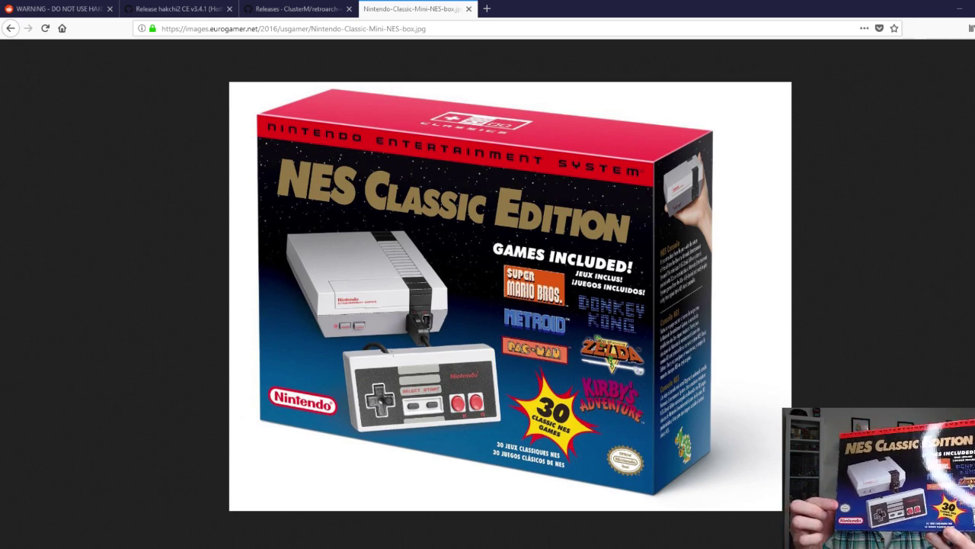
Close the console box image tab to return to the Reddit post warning against hakchi 2.30
key("ctrl+w")
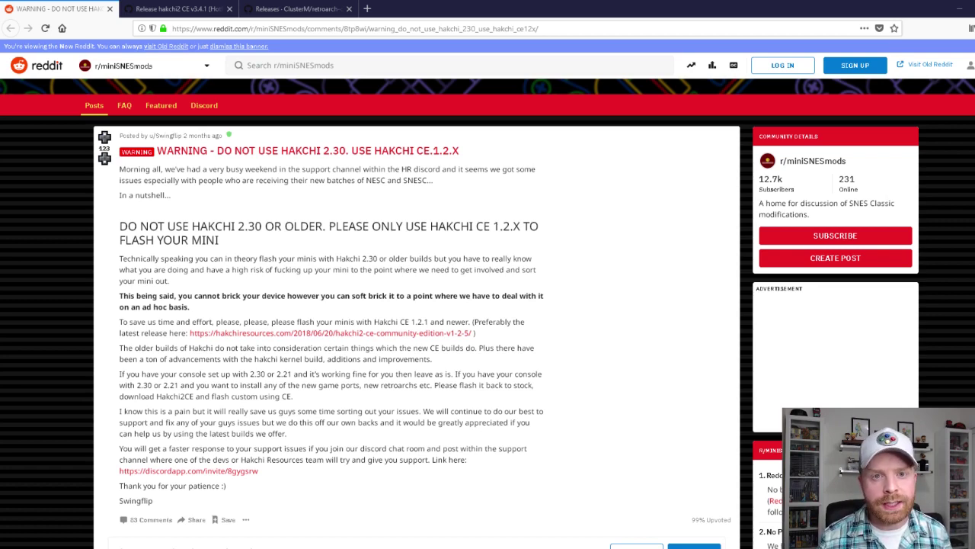
Download hakchi2_CE_3.4.1_Release.zip from the GitHub v3.4.1 release page
key("ctrl+Tab")
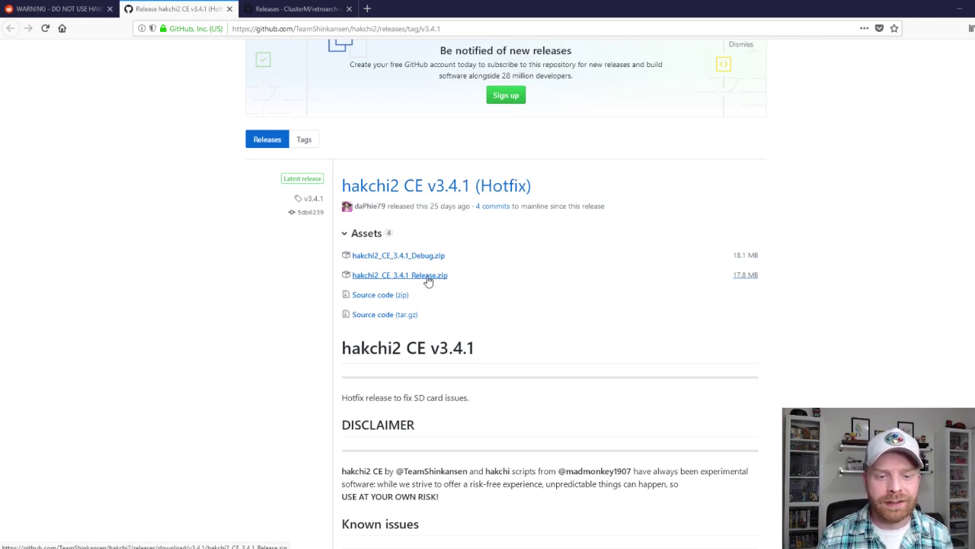
left_click(403, 280)
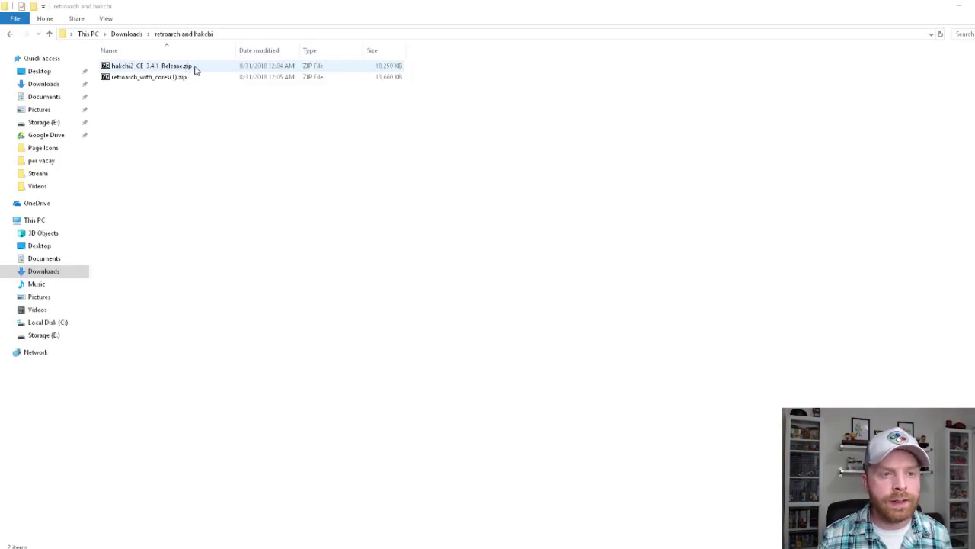
Extract all 15 items of the hakchi2 CE 3.4.1 zip with 7-Zip into 'retroarch and hakchi'
double_click(183, 66)
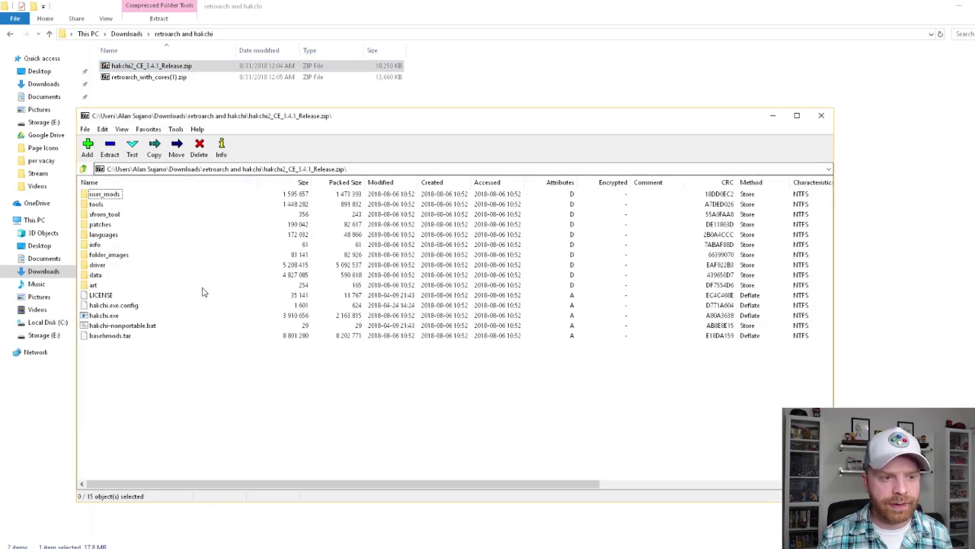
left_click_drag(210, 362, 90, 186)
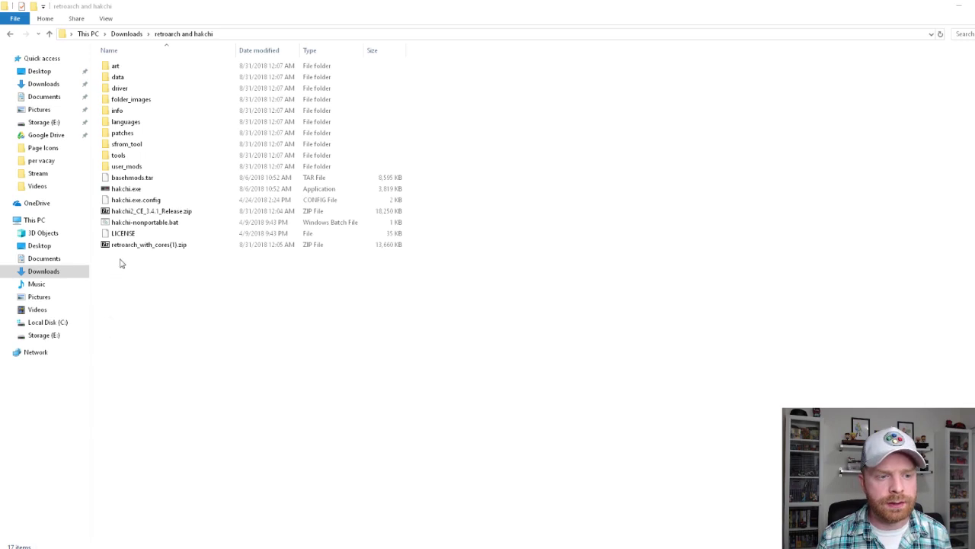
Run hakchi.exe as administrator from the extracted files
right_click(133, 194)
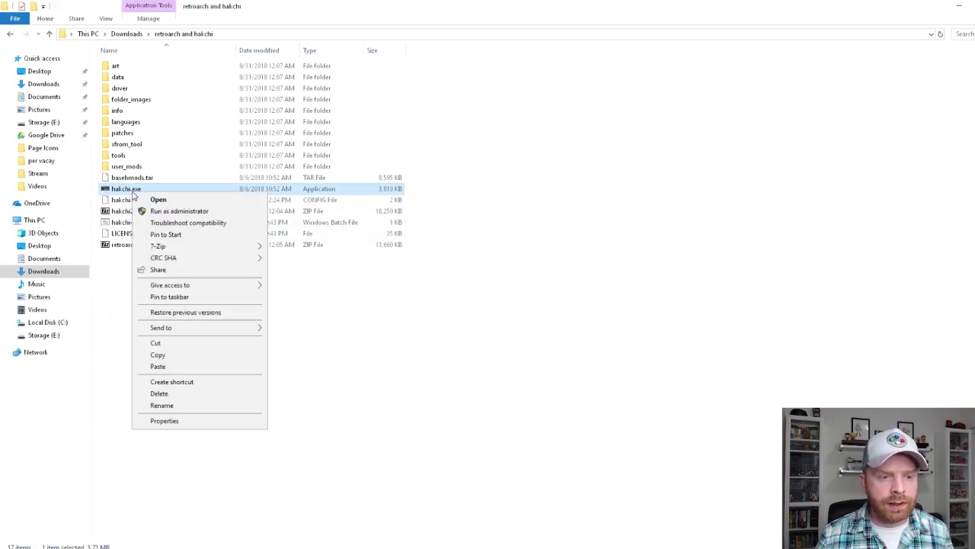
left_click(179, 211)
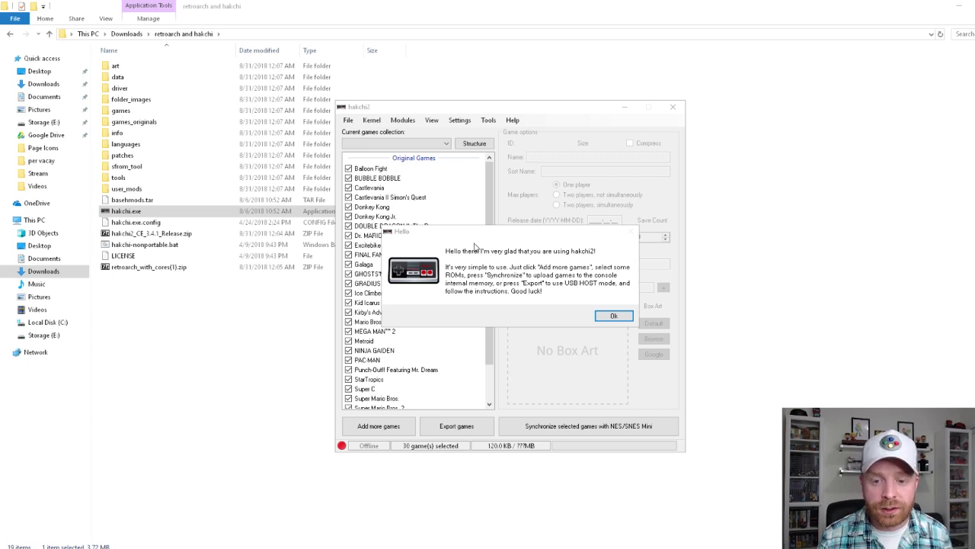
Dismiss the hakchi2 welcome message to reveal the 3.4.1 hotfix notice
left_click(614, 314)
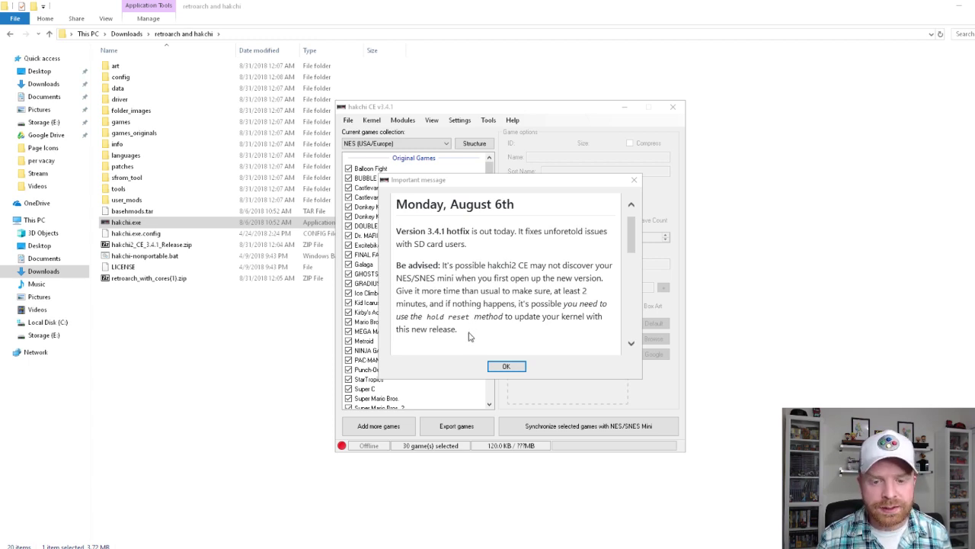
Dismiss the hotfix notice, keep NES (USA/Europe) as the collection, and start Kernel Install / Repair
key("Return")
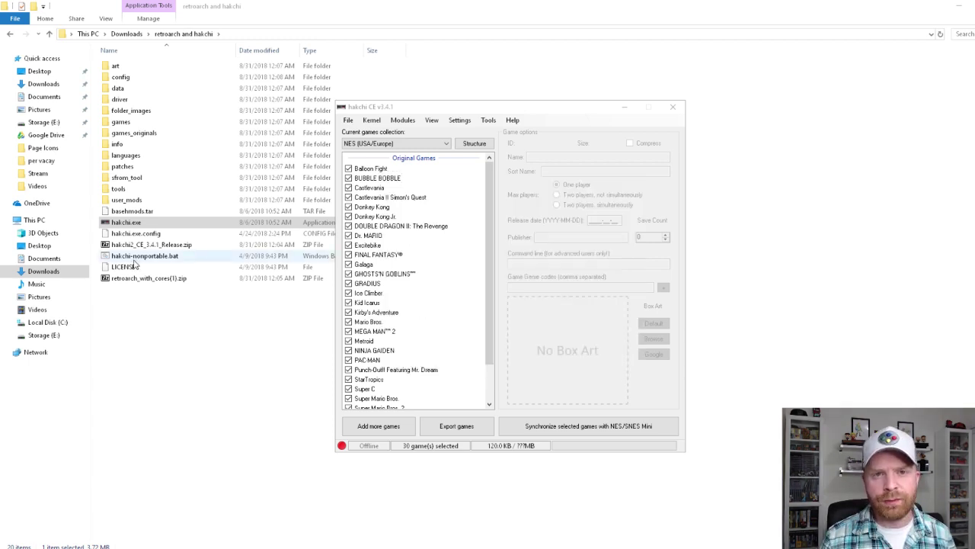
left_click(425, 144)
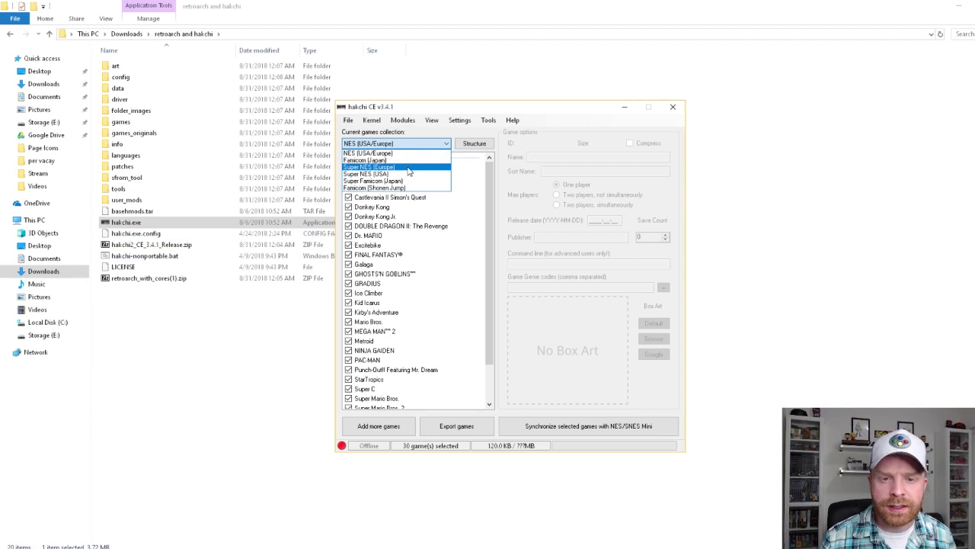
left_click(389, 154)
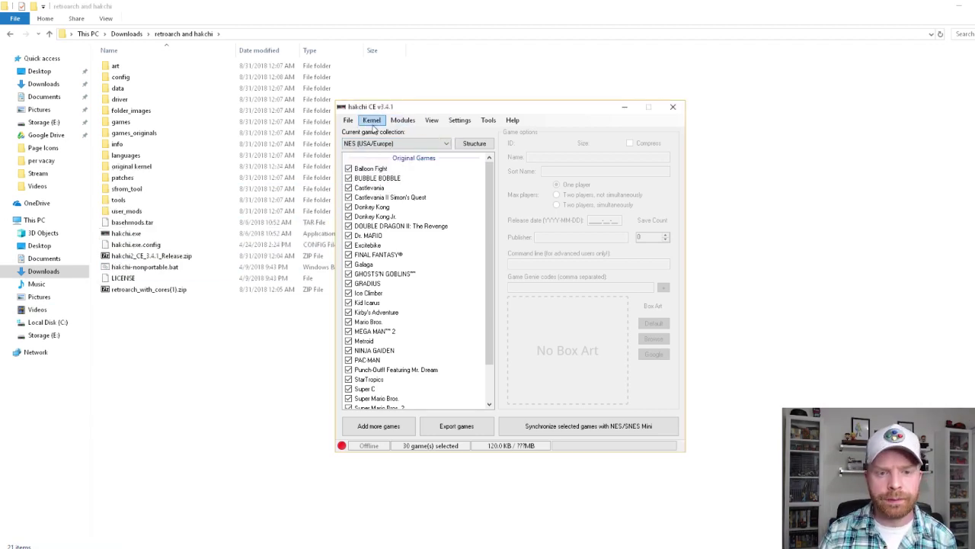
left_click(372, 122)
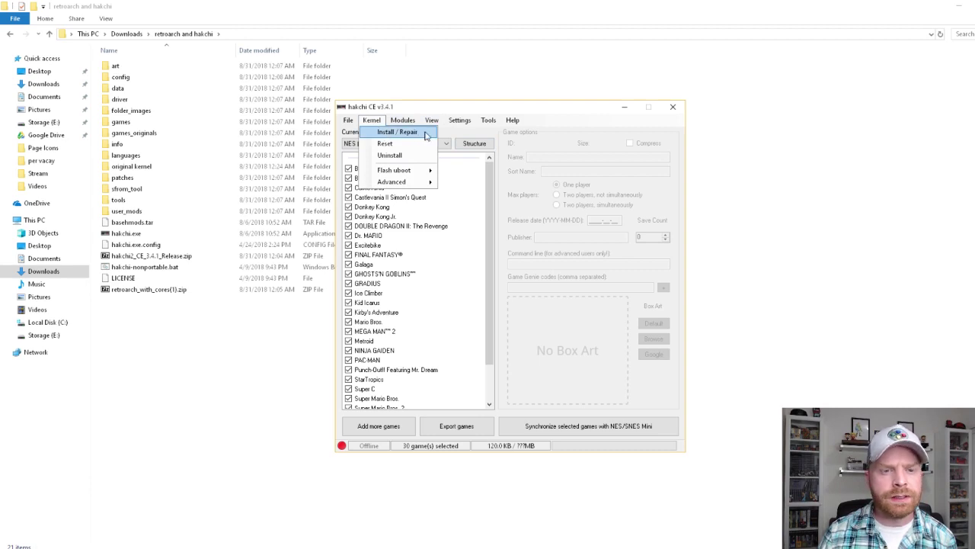
left_click(426, 135)
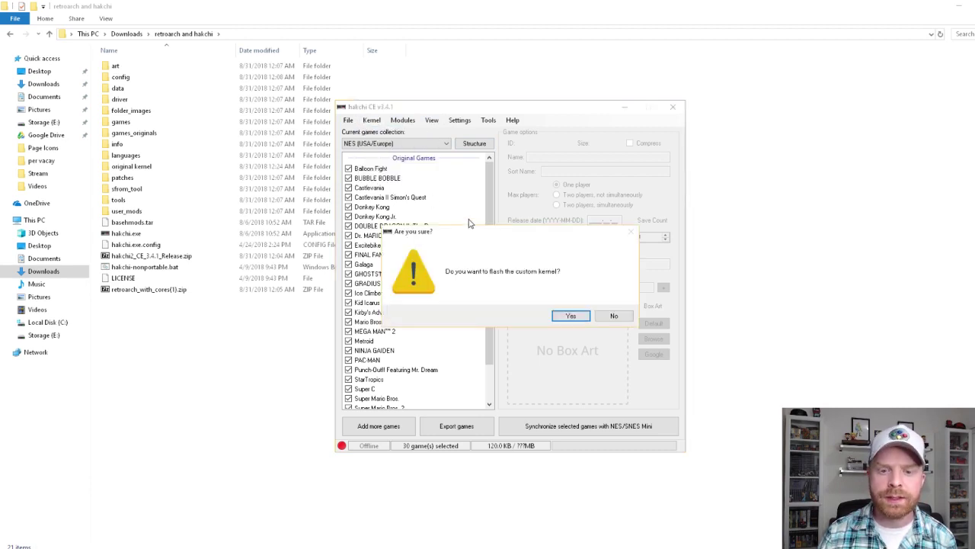
Confirm flashing the custom kernel and let the console connect
left_click(568, 317)
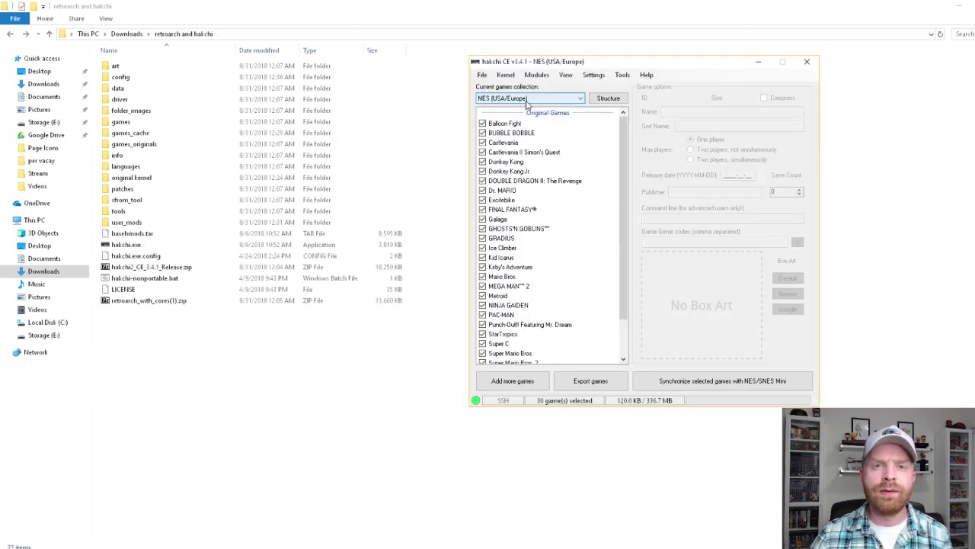
Open the Hakchi Mod Store and view its Additional Functionality modules
left_click(539, 75)
mouse_move(568, 76)
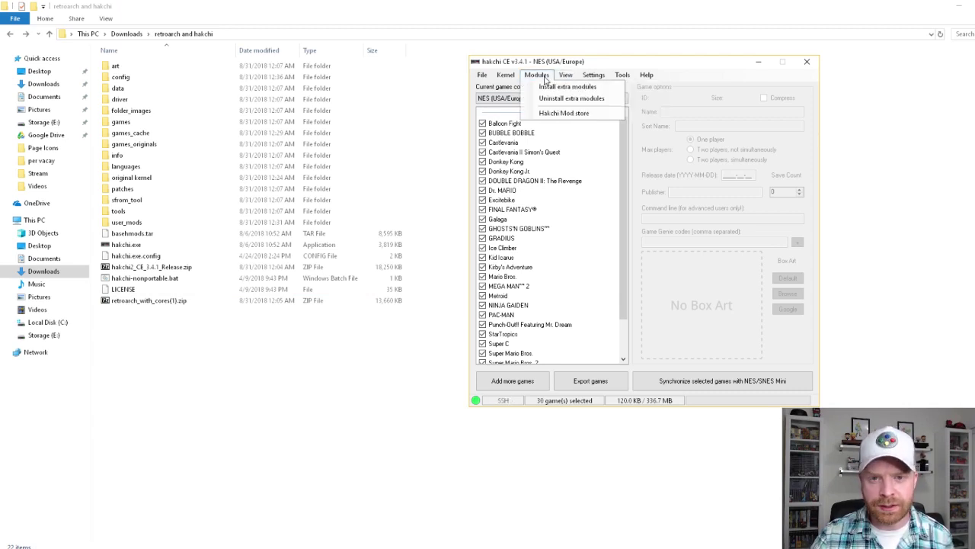
mouse_move(538, 75)
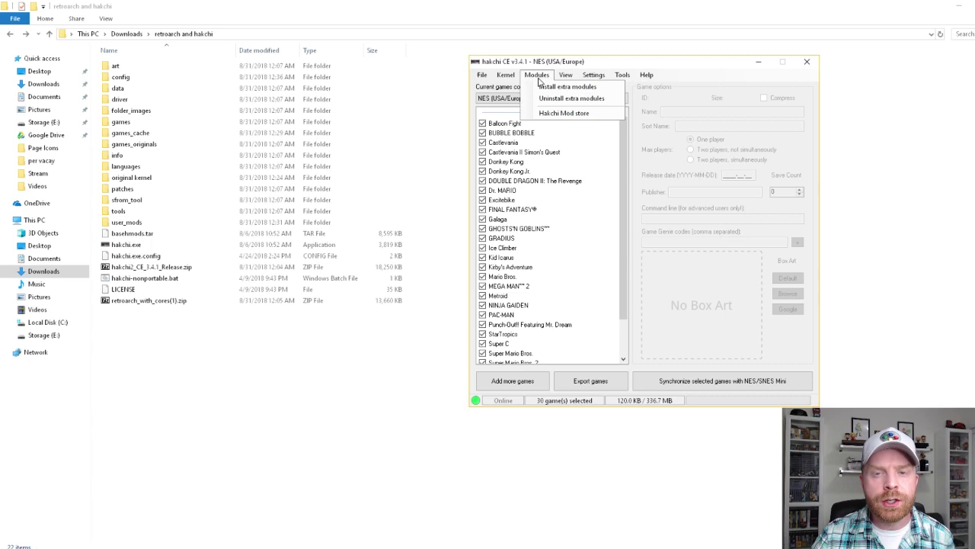
left_click(600, 113)
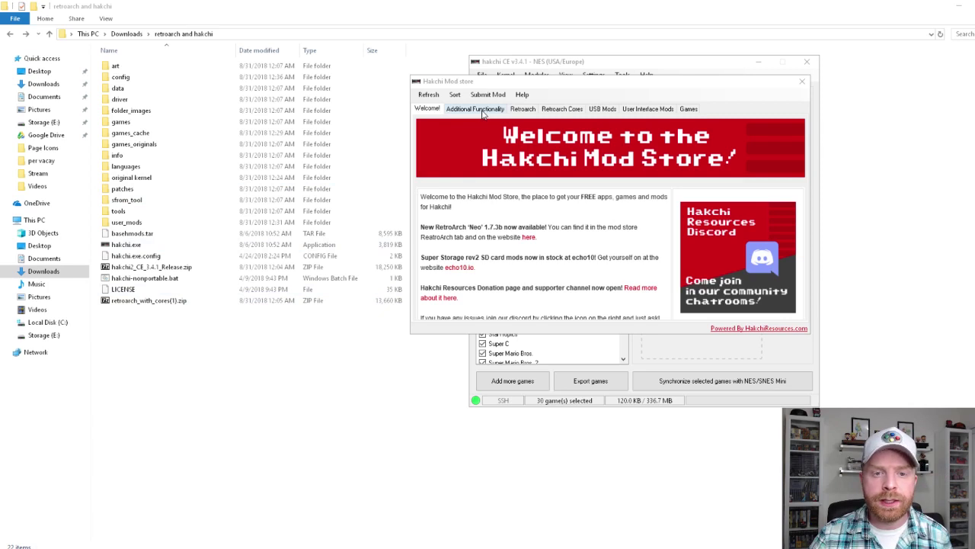
left_click(482, 109)
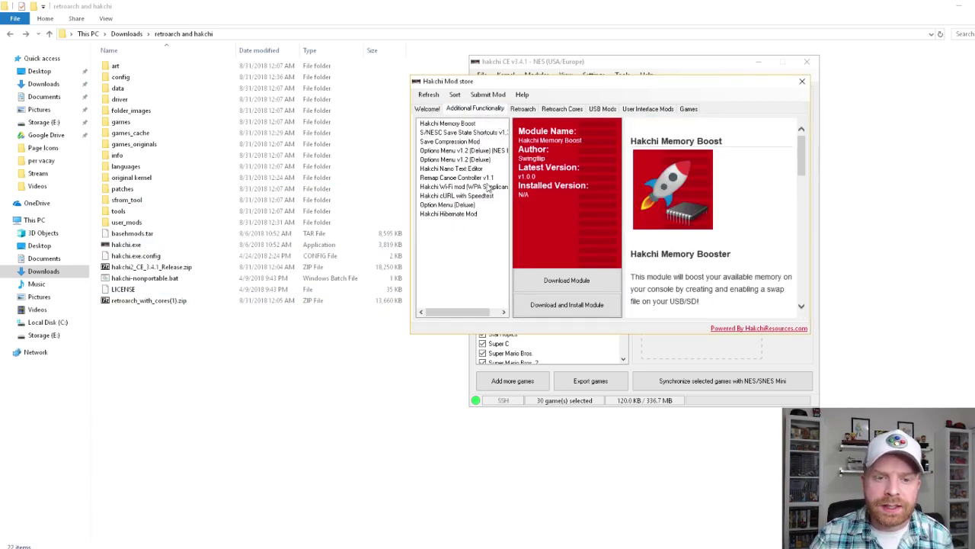
Browse the RetroArch 'Neo' 1.7.3b module details and the RetroArch Cores list
left_click(523, 109)
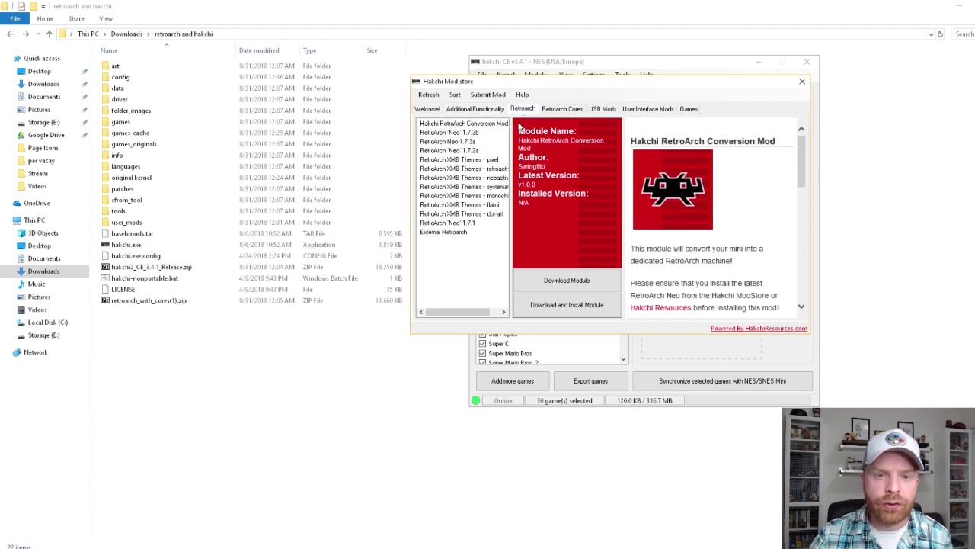
left_click(494, 134)
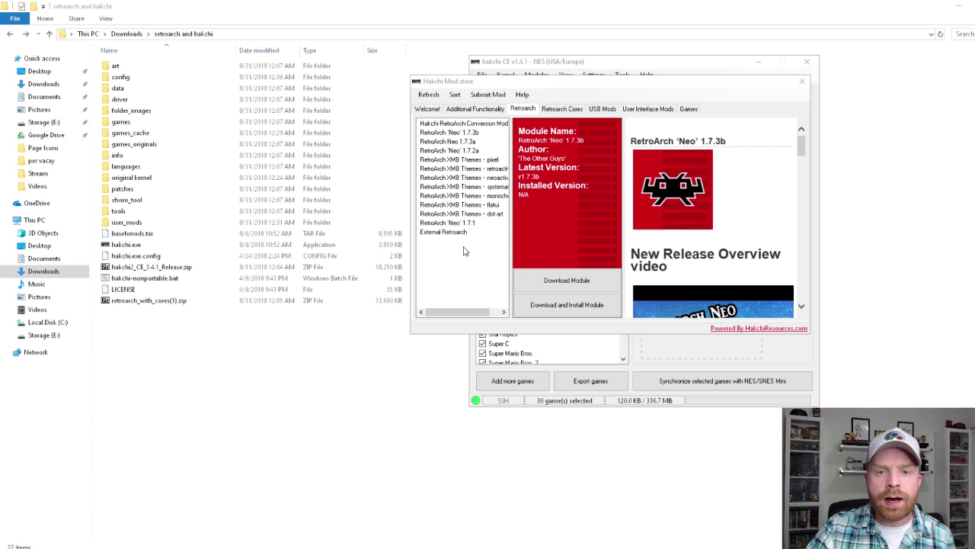
left_click(461, 135)
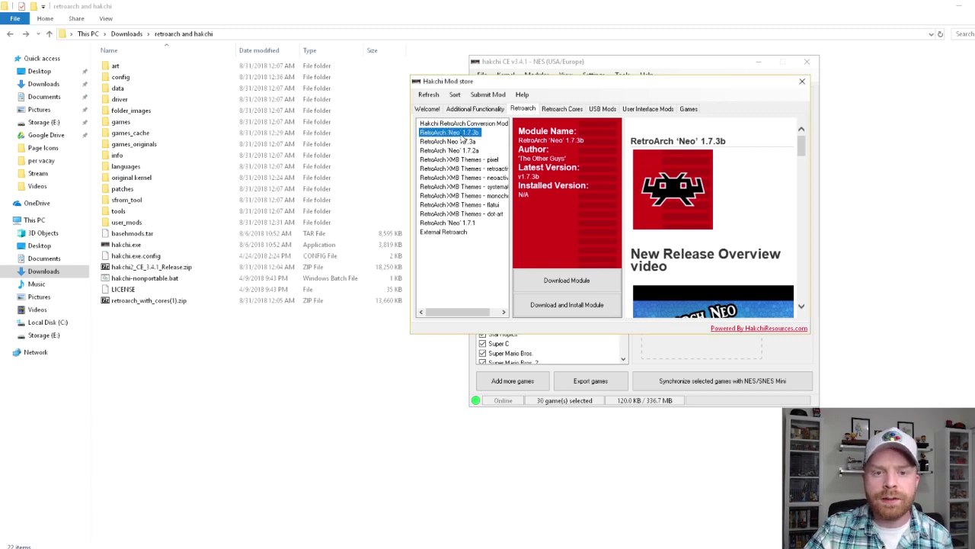
scroll(712, 205, "down", 3)
scroll(714, 202, "down", 5)
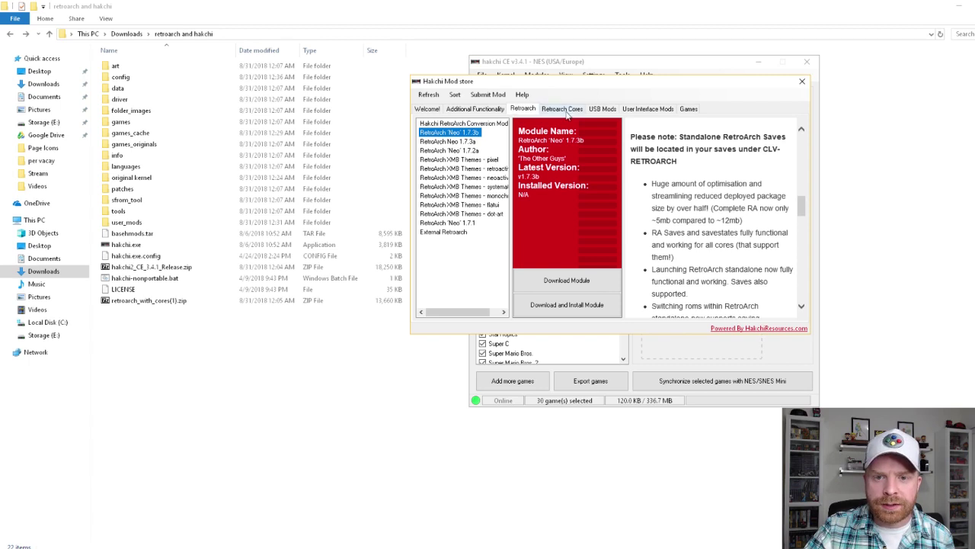
left_click(563, 110)
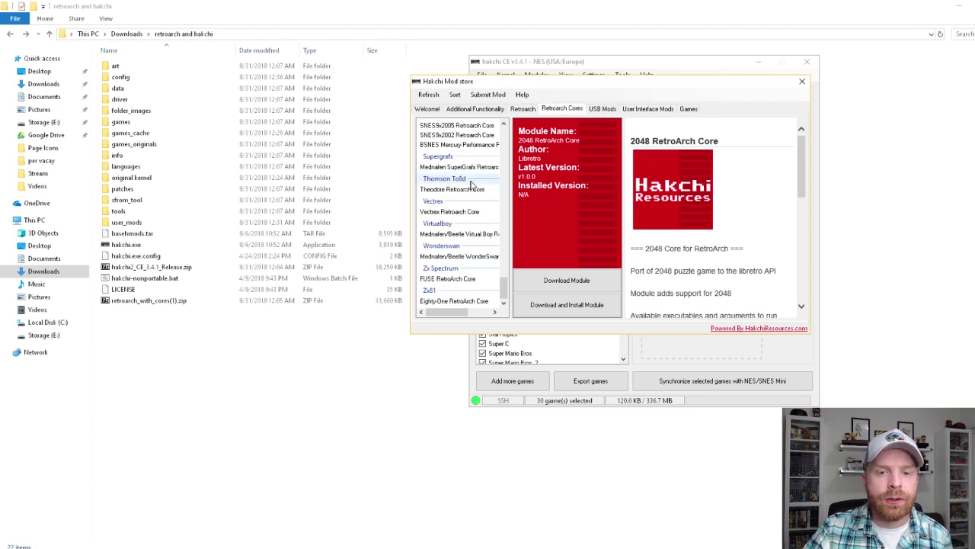
scroll(473, 192, "up", 2)
scroll(472, 192, "up", 8)
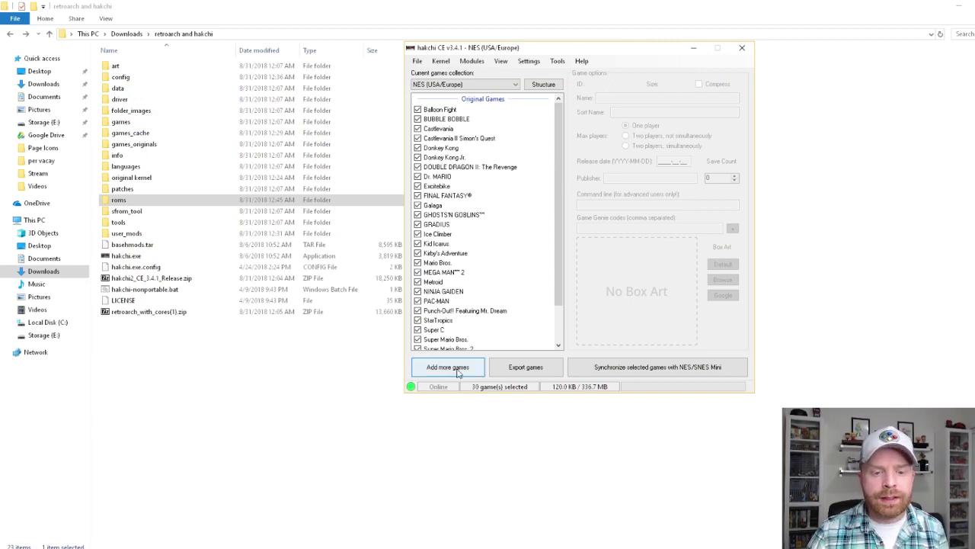
Add Blades of Steel.nes from the roms folder as a new game
left_click(467, 371)
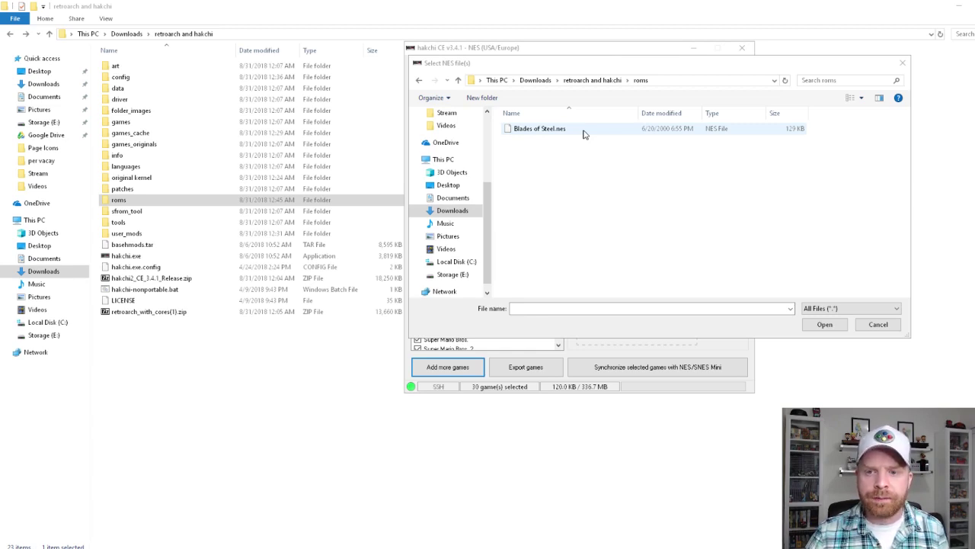
double_click(583, 131)
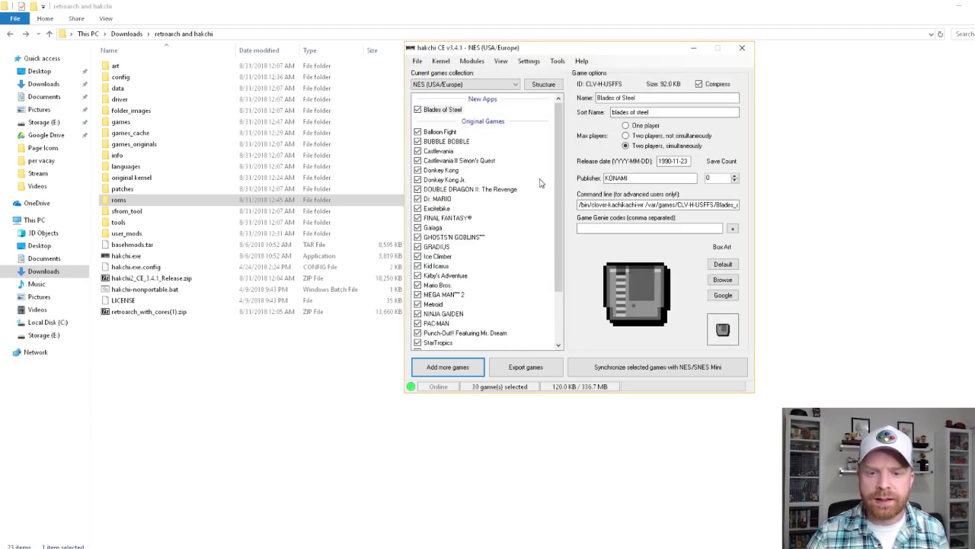
Search Google Images for Blades of Steel box art and apply the 400x550 cover
left_click(713, 295)
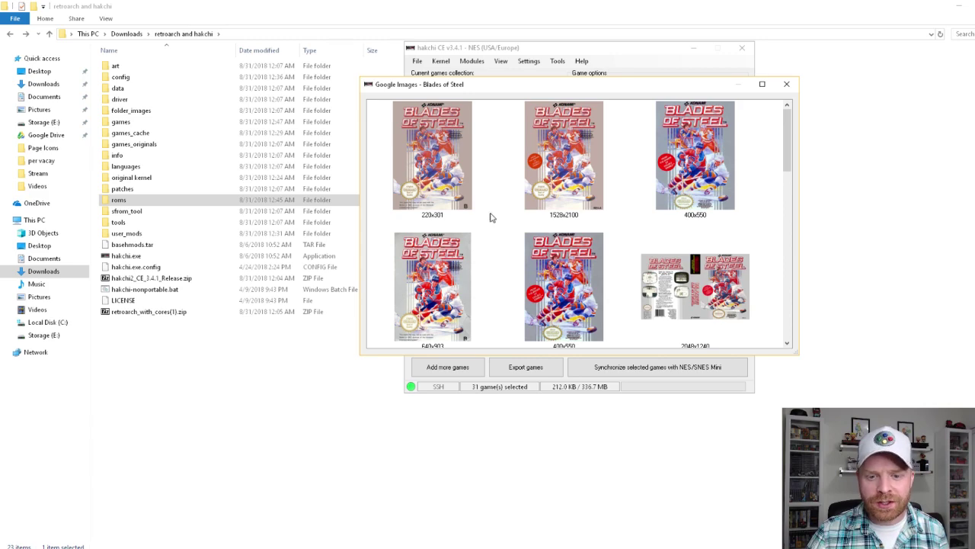
scroll(609, 181, "down", 2)
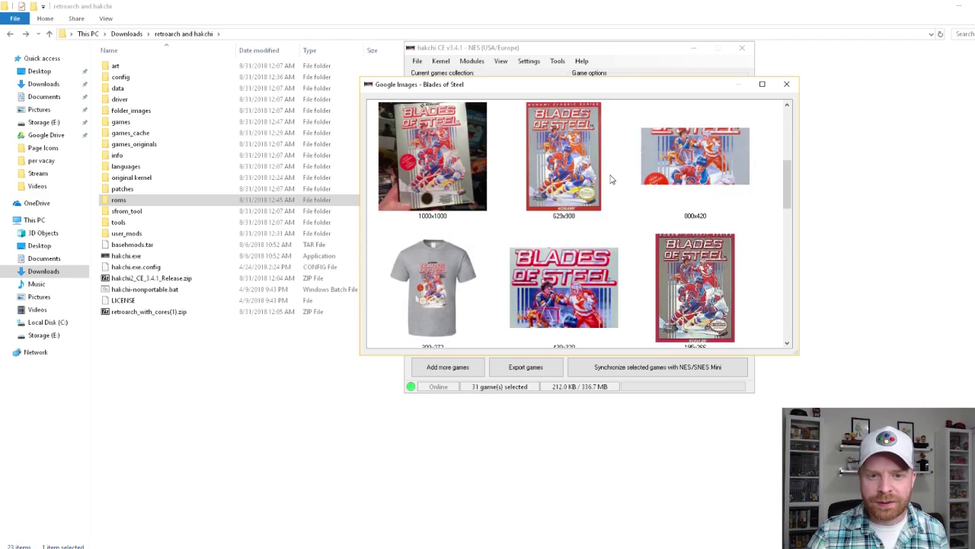
scroll(610, 179, "down", 6)
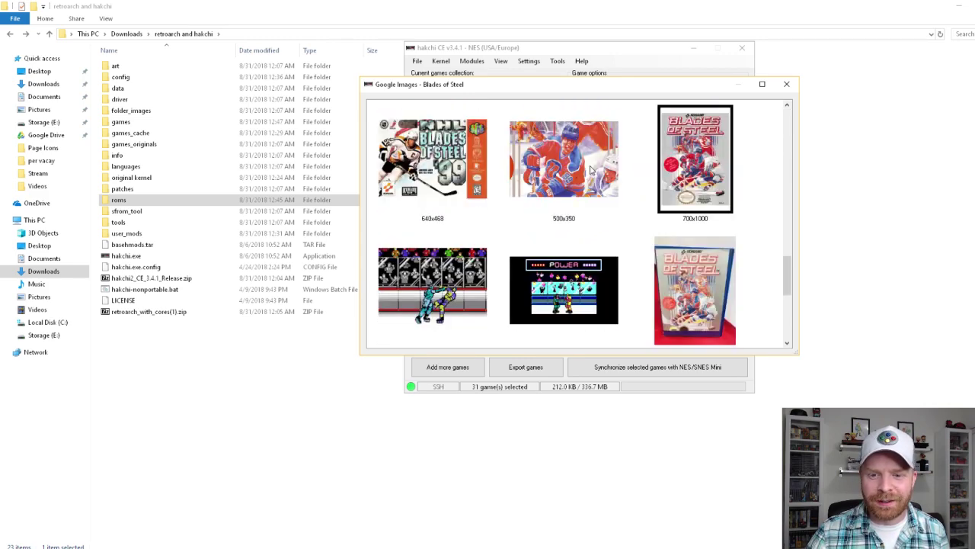
scroll(590, 169, "up", 10)
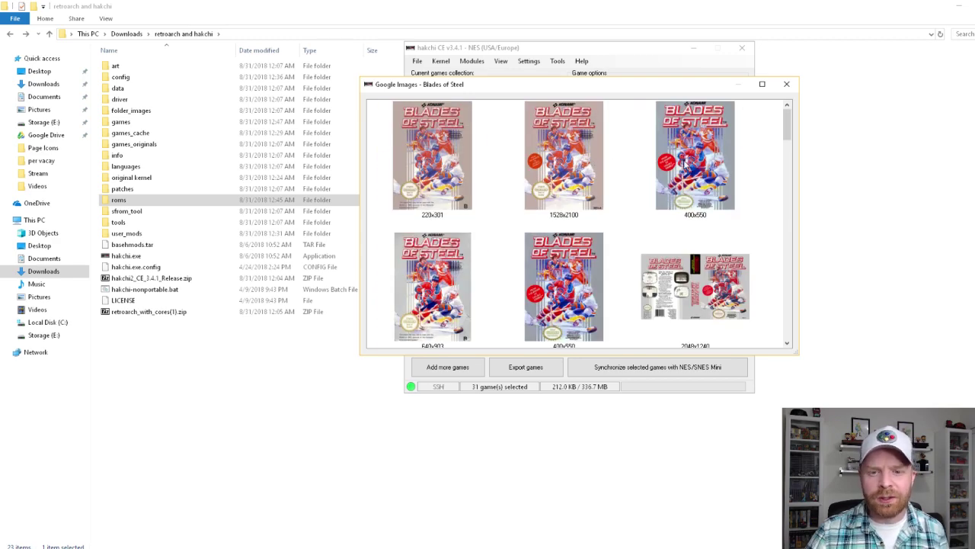
left_click(690, 146)
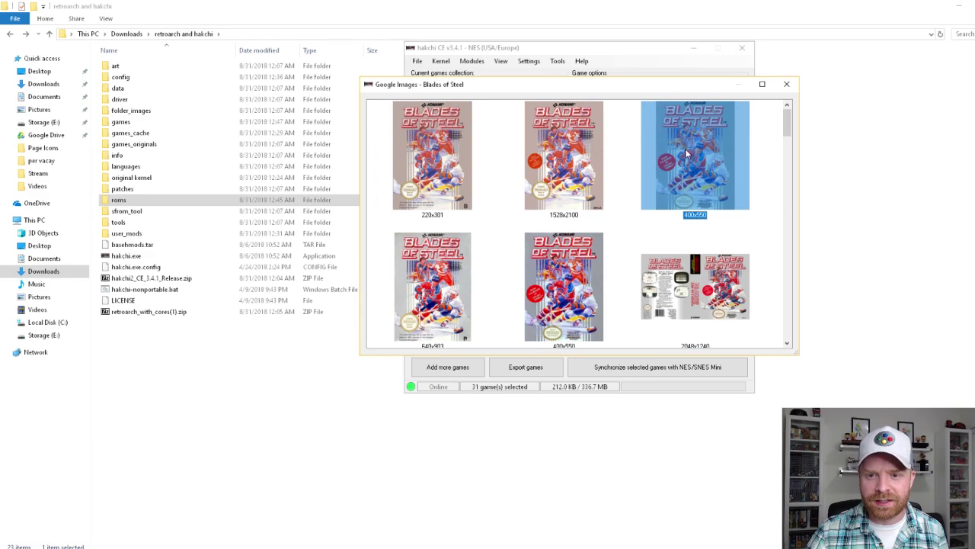
double_click(685, 148)
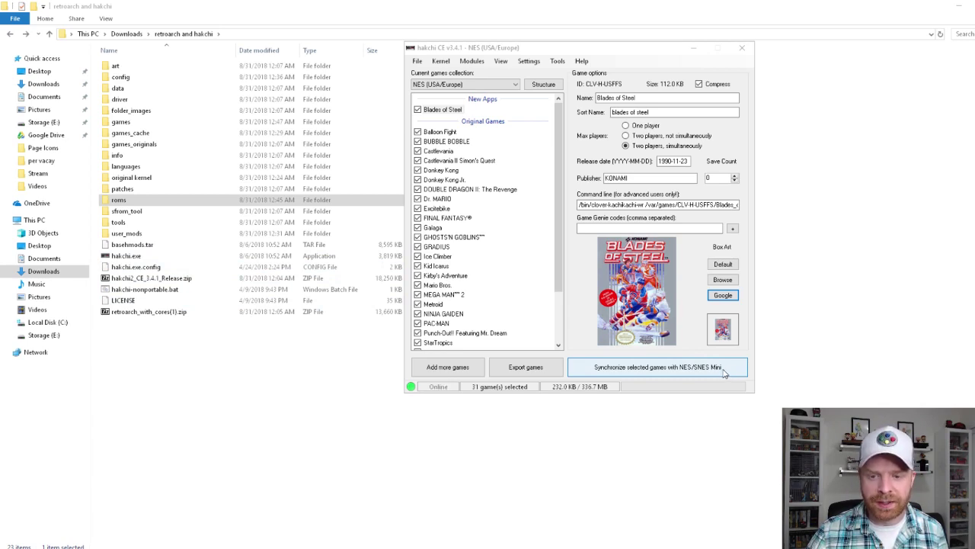
Start syncing the selected games, including Blades of Steel, to the NES Classic
left_click(725, 373)
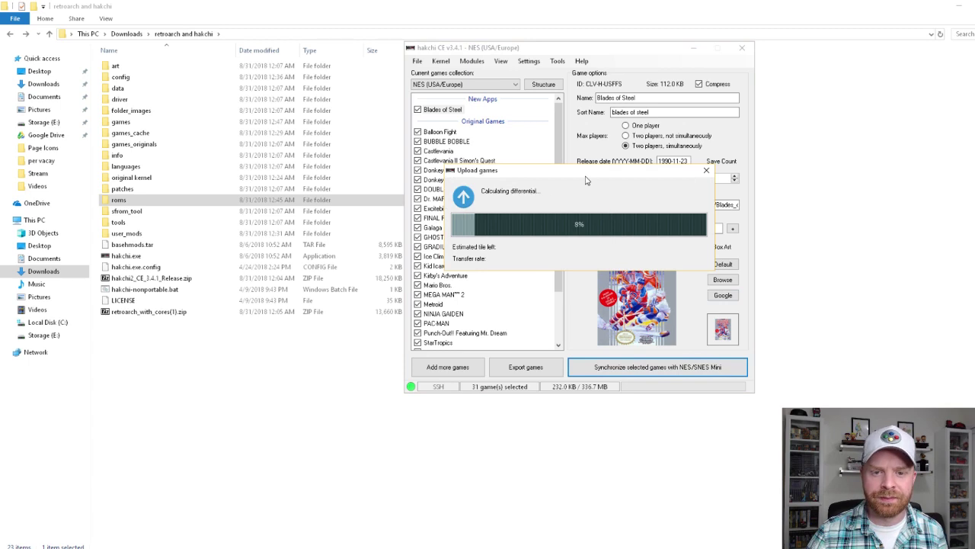